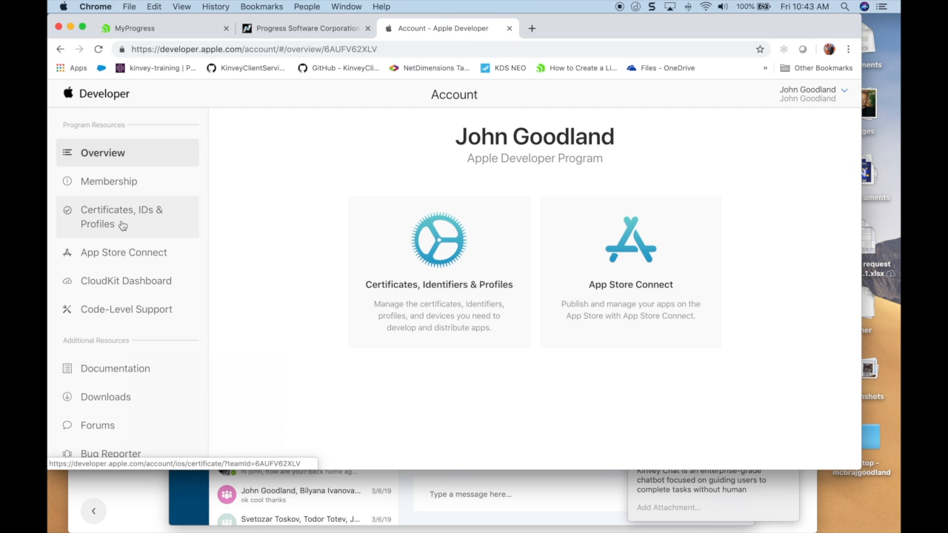
# Step: Start a new certificate under Certificates, IDs & Profiles and choose iOS App Development as its type
pyautogui.click(123, 225)
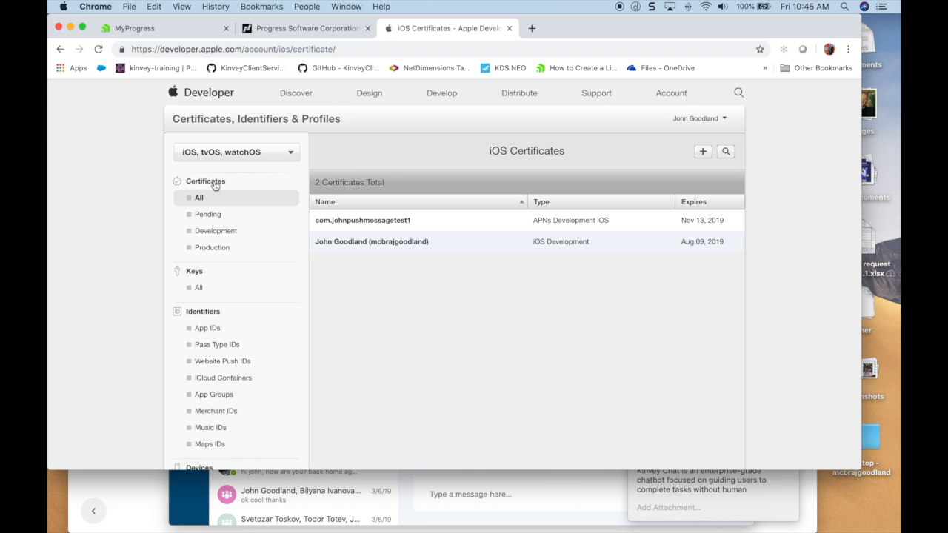
pyautogui.scroll(-1, 237, 215)
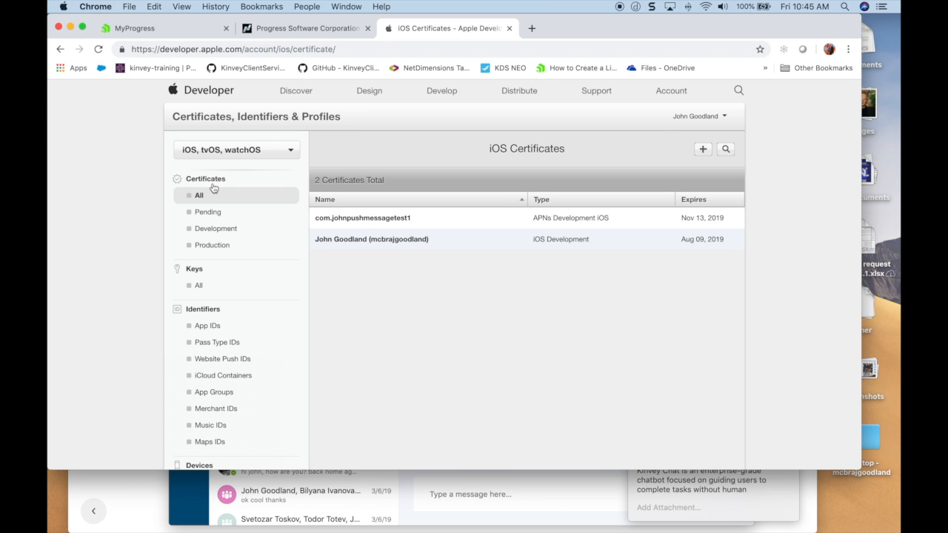
pyautogui.click(707, 152)
pyautogui.scroll(-2, 531, 269)
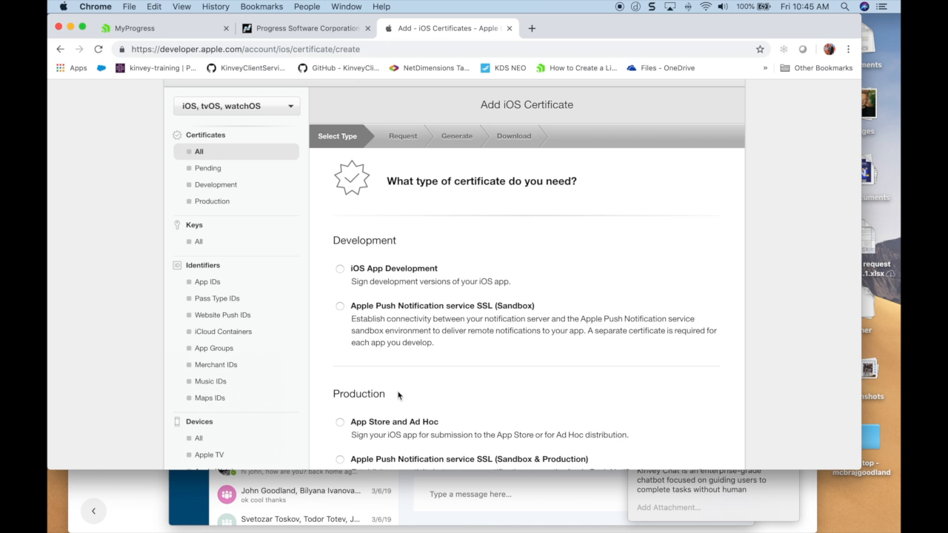
pyautogui.scroll(2, 398, 396)
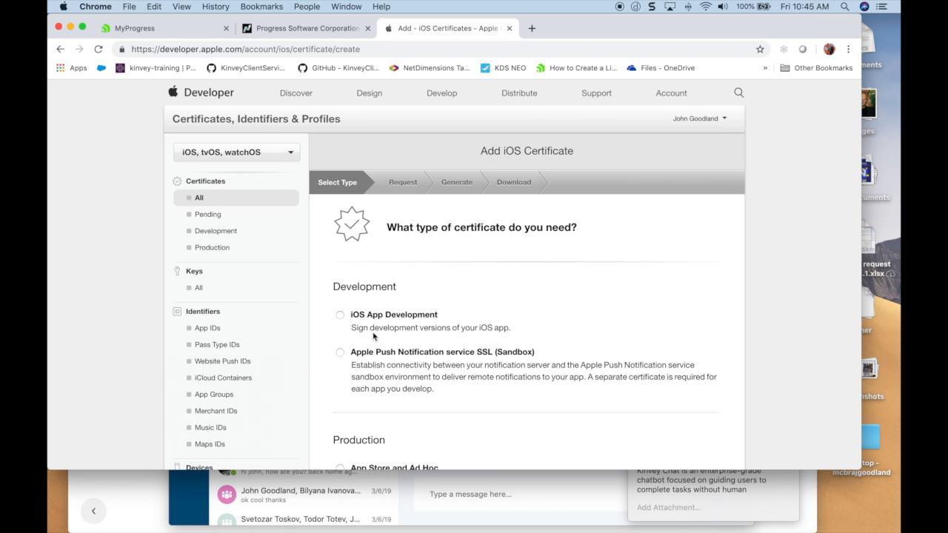
pyautogui.scroll(-1, 374, 336)
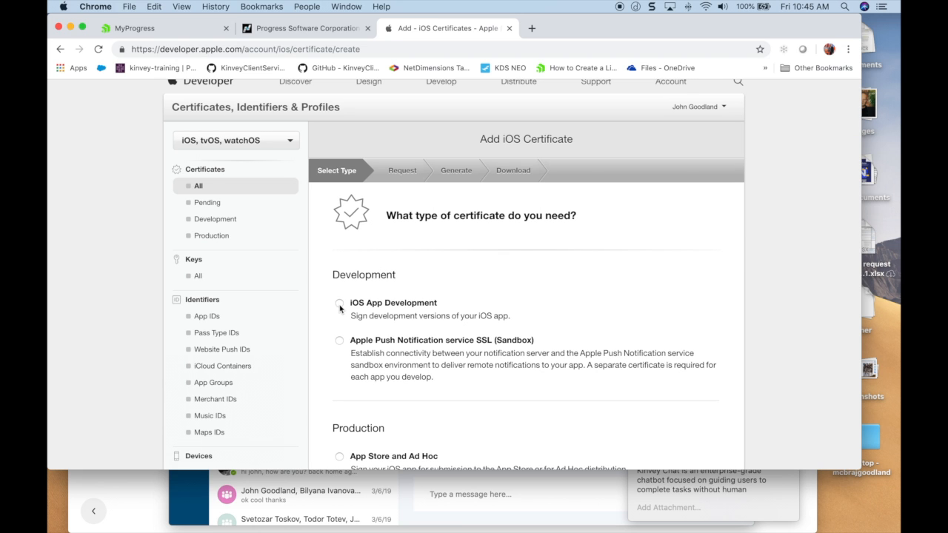
pyautogui.click(340, 305)
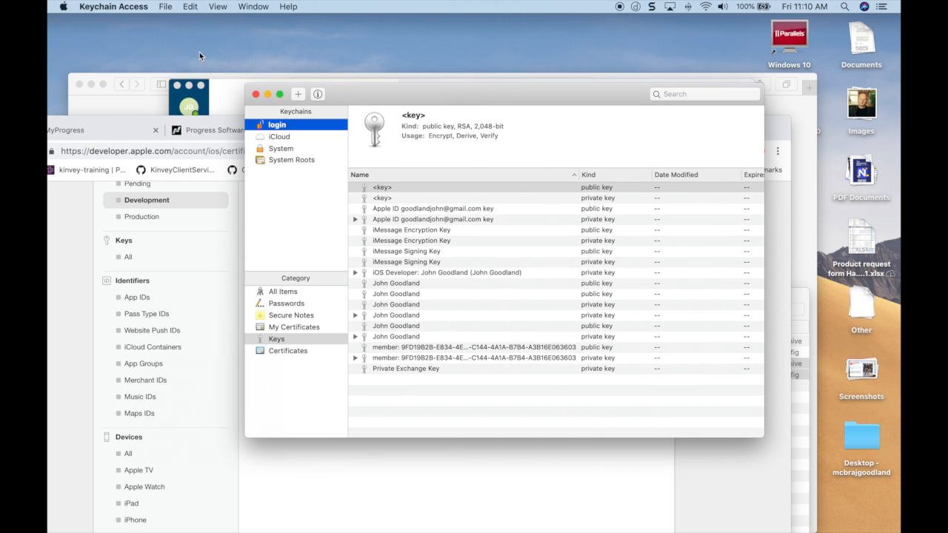
# Step: Request a certificate from a certificate authority in Keychain Access, save the request to disk as CertificateSigningRequest.certSigningRequest, and reveal it in Finder
pyautogui.click(104, 7)
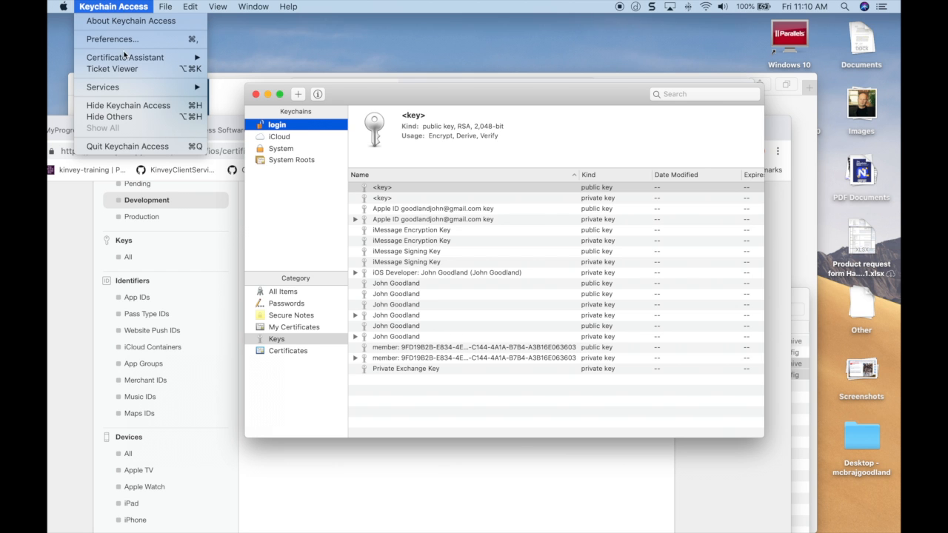
pyautogui.moveTo(123, 62)
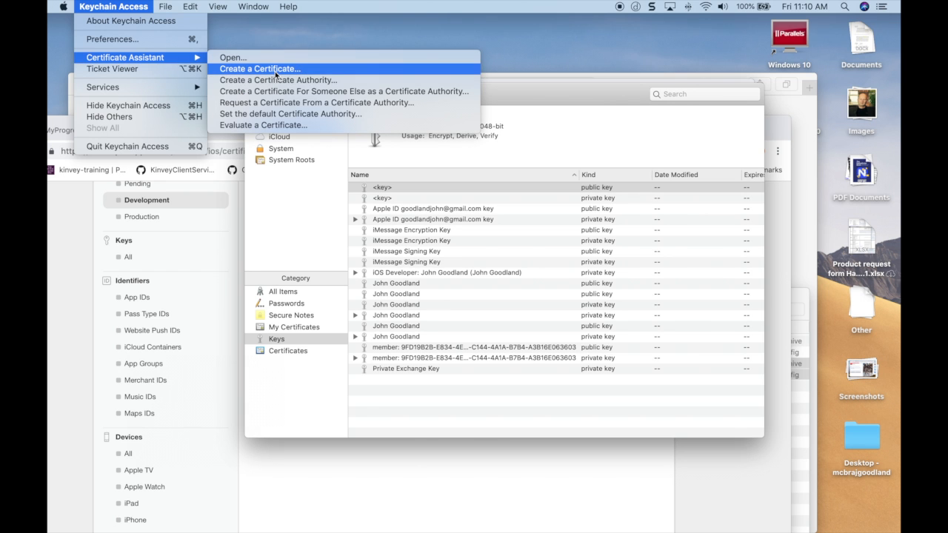
pyautogui.click(326, 106)
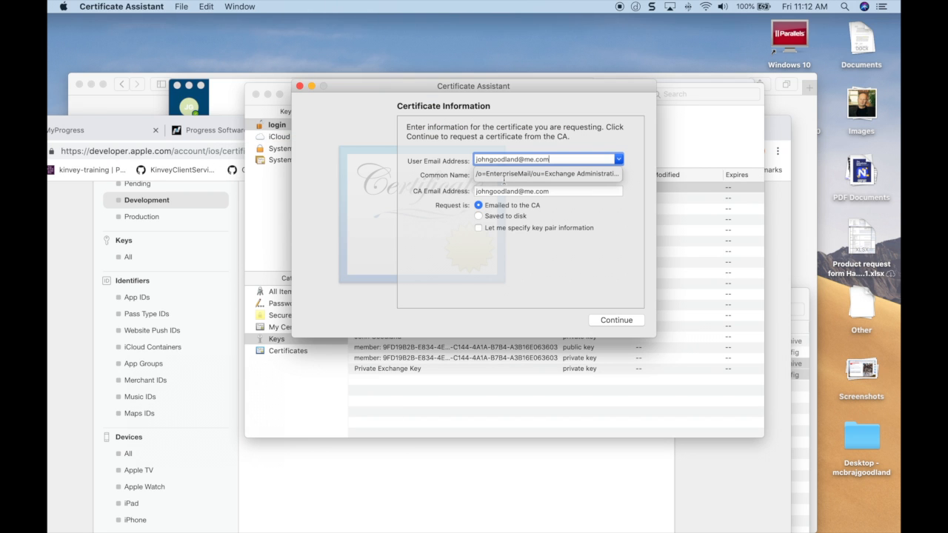
pyautogui.click(479, 216)
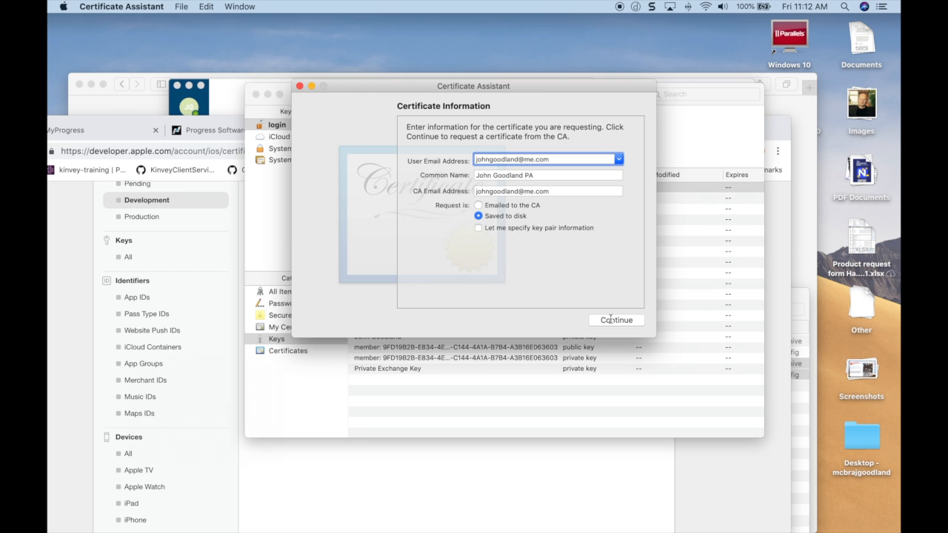
pyautogui.click(610, 319)
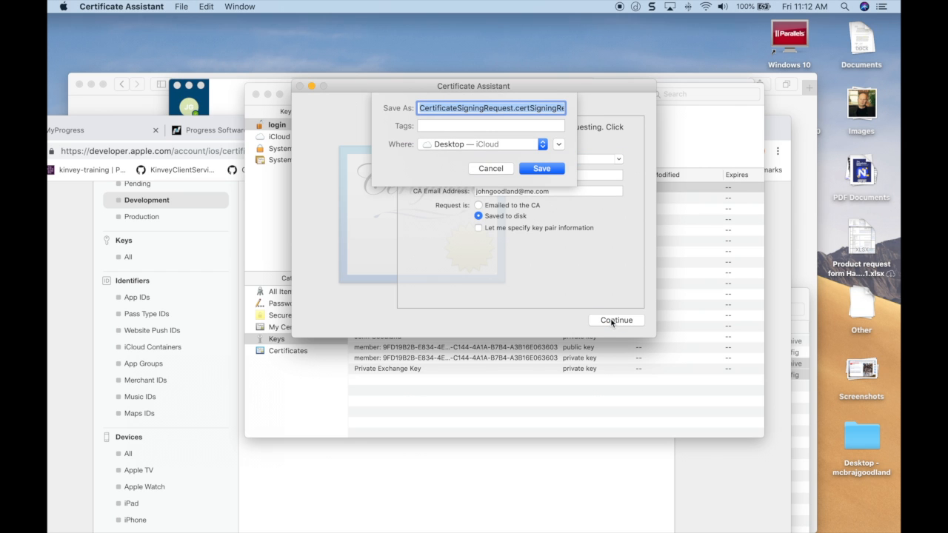
pyautogui.press('Return')
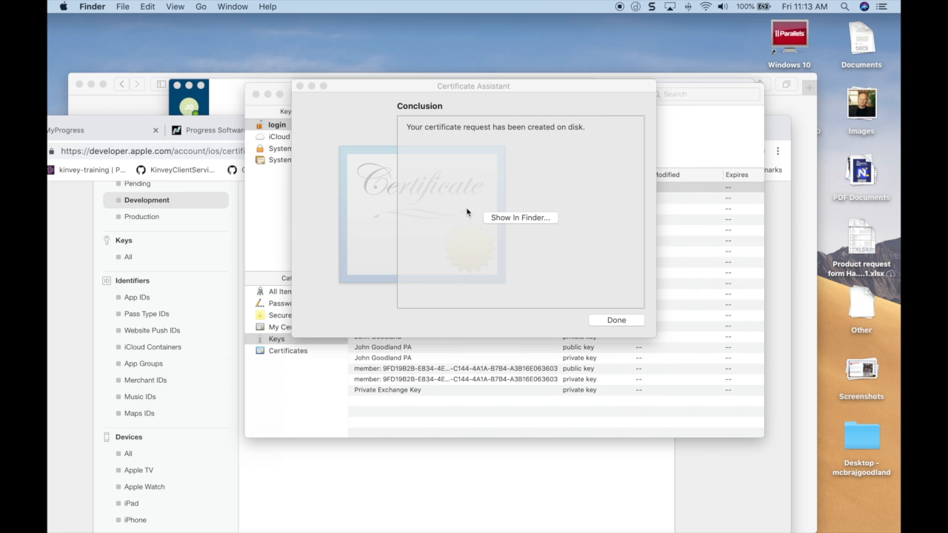
pyautogui.click(526, 219)
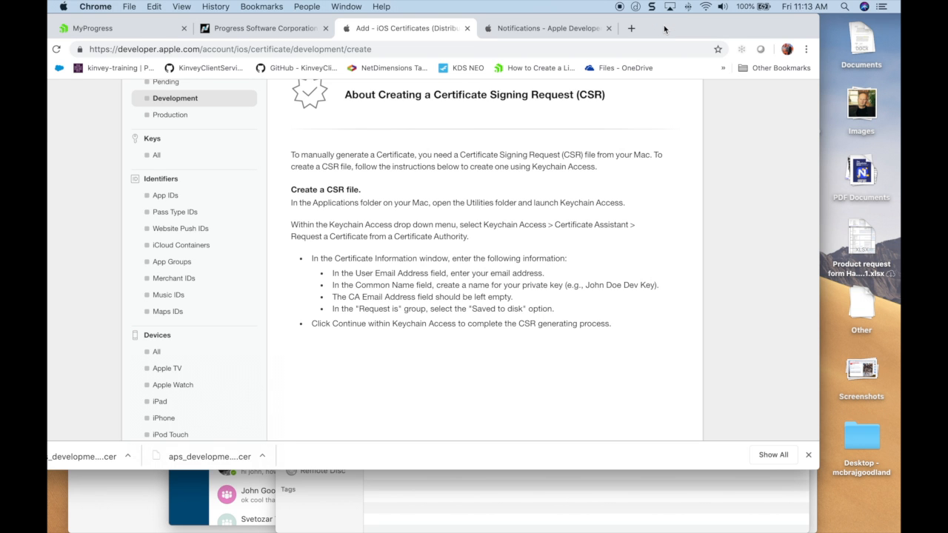
# Step: Upload CertificateSigningRequest.certSigningRequest from the certifications folder on the Apple Developer site and generate the iOS development certificate
pyautogui.scroll(-5, 493, 153)
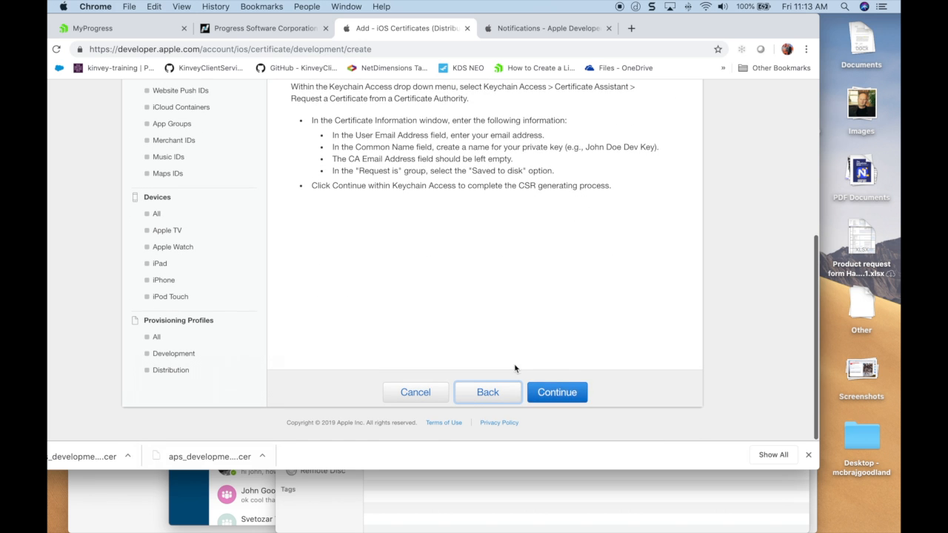
pyautogui.click(552, 399)
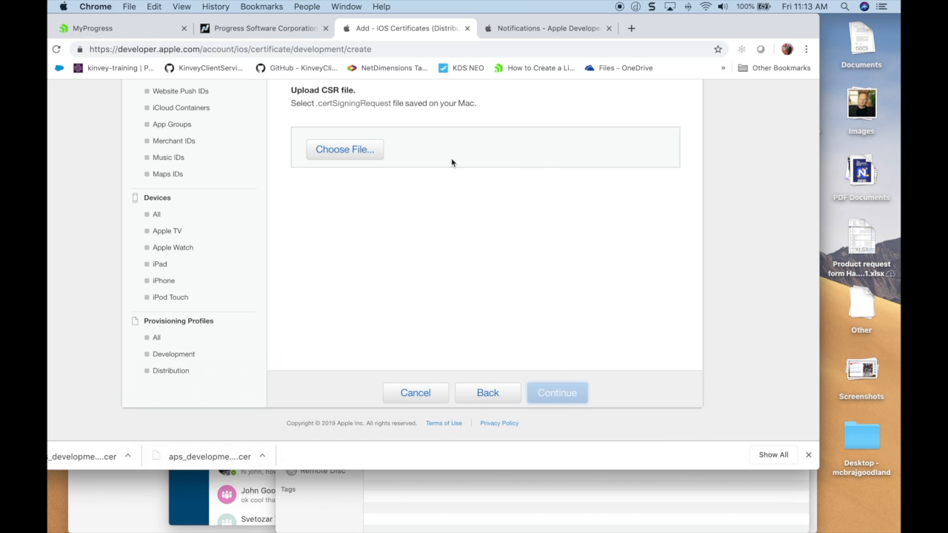
pyautogui.scroll(2, 451, 159)
pyautogui.scroll(3, 451, 160)
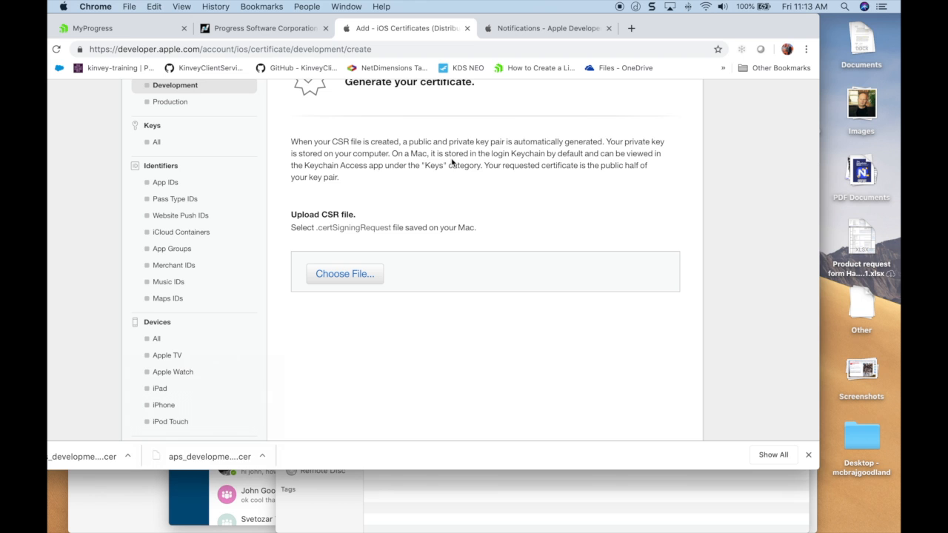
pyautogui.click(355, 278)
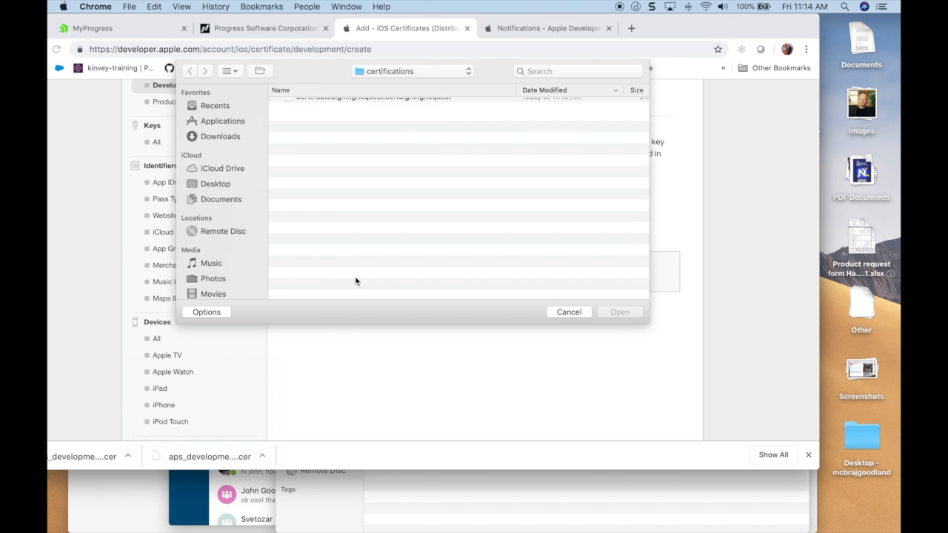
pyautogui.doubleClick(362, 105)
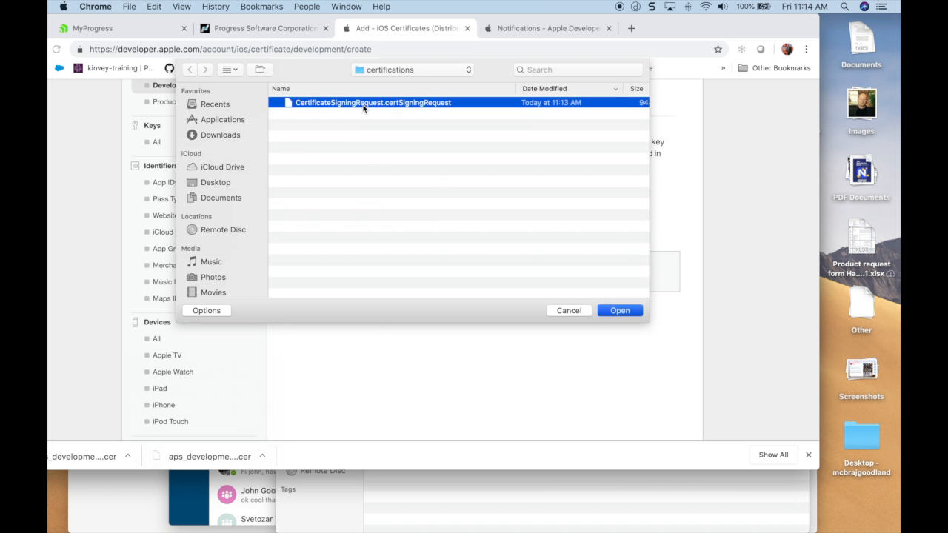
pyautogui.scroll(-5, 363, 109)
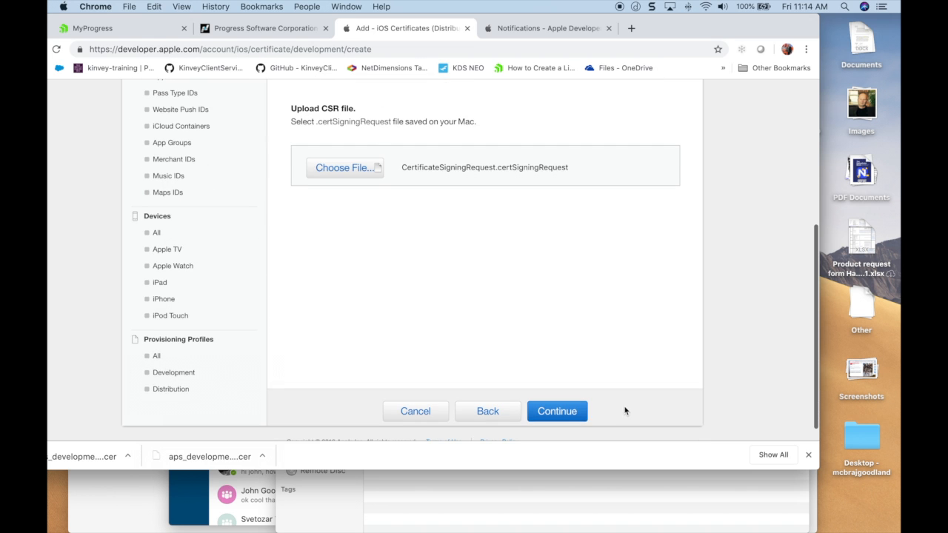
pyautogui.click(584, 420)
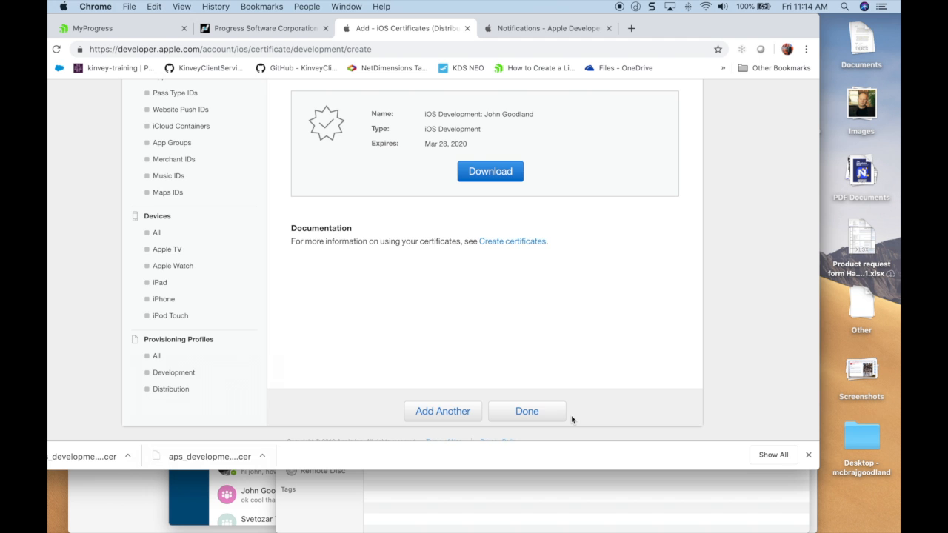
# Step: Download the newly generated iOS Development certificate
pyautogui.scroll(3, 572, 420)
pyautogui.scroll(3, 571, 420)
pyautogui.scroll(-1, 521, 328)
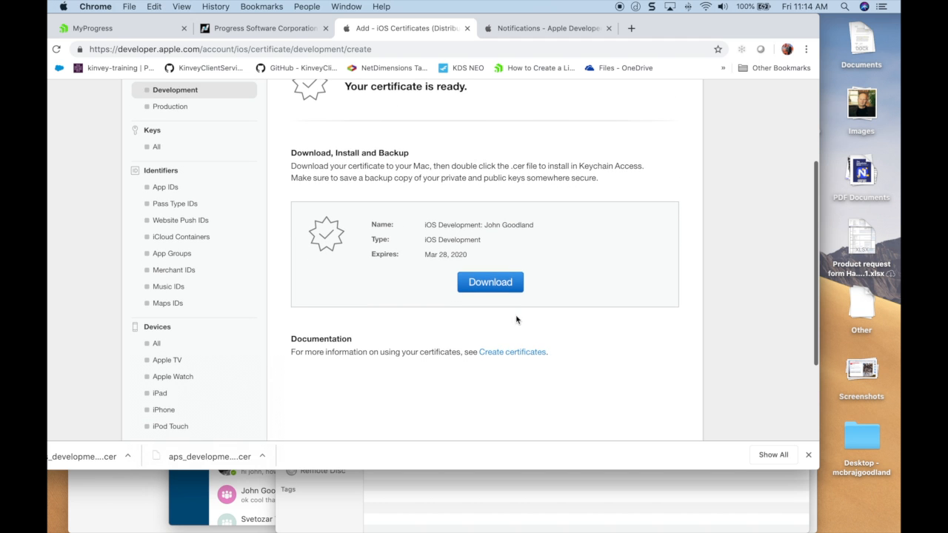
pyautogui.click(499, 289)
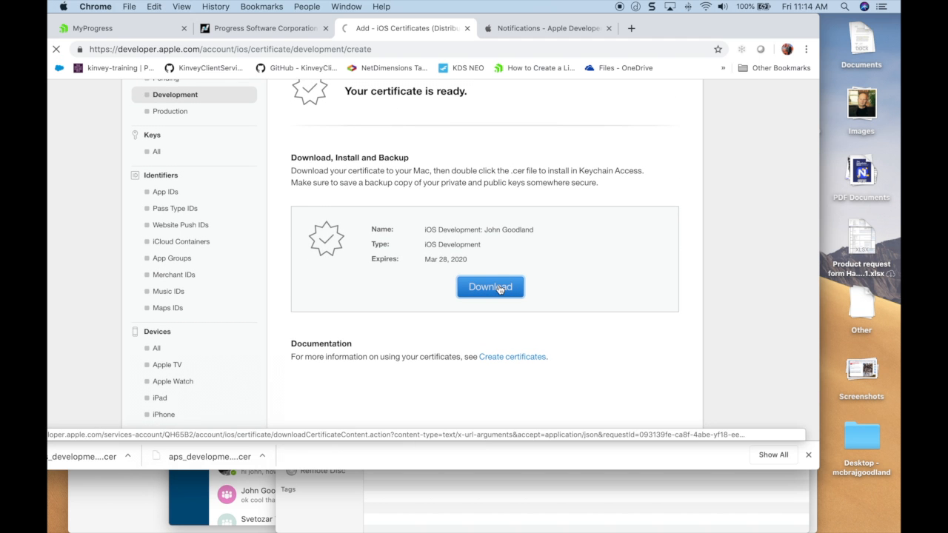
# Step: Reveal the downloaded ios_development (4).cer in Finder and open it to install it in Keychain Access
pyautogui.moveTo(688, 33); pyautogui.dragTo(753, 34)
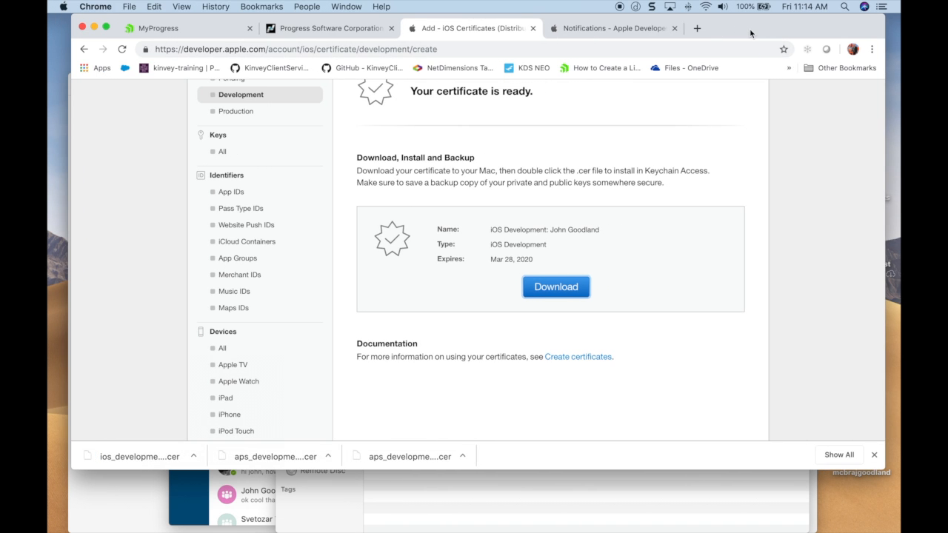
pyautogui.click(195, 457)
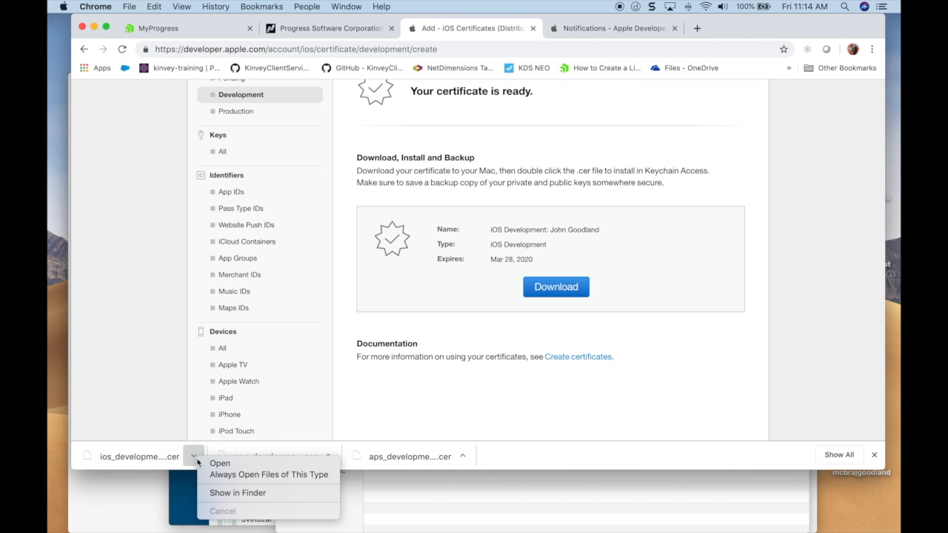
pyautogui.click(300, 492)
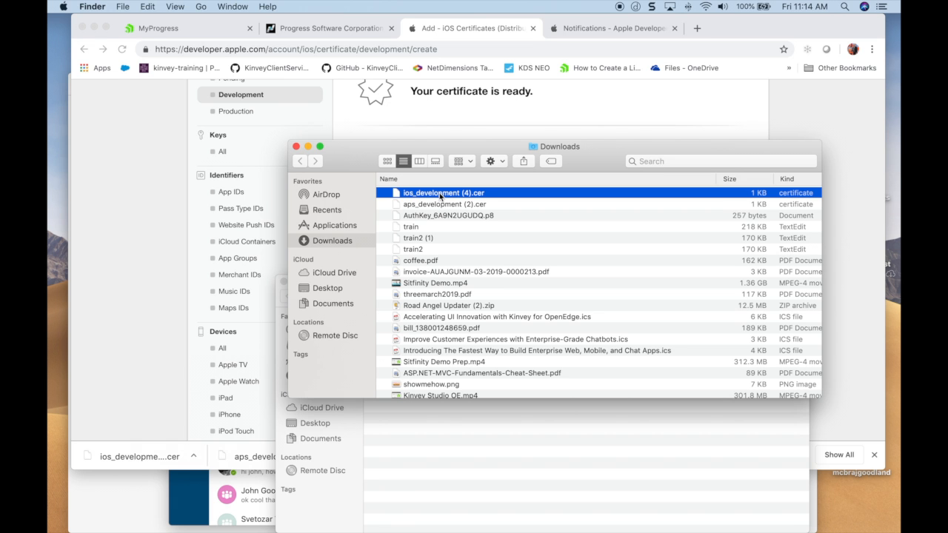
pyautogui.doubleClick(440, 195)
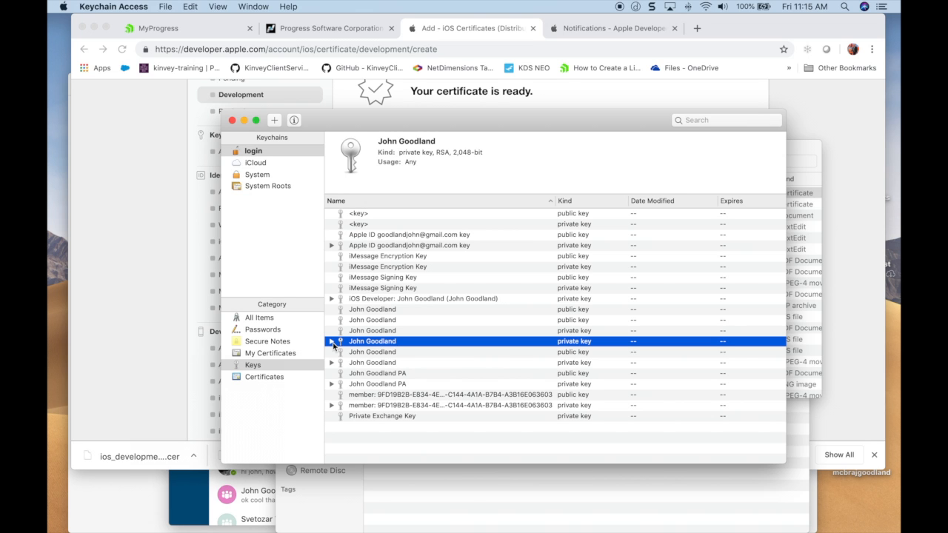
# Step: Expand the private key whose name ends in PA and start exporting the iPhone Developer certificate beneath it
pyautogui.click(332, 385)
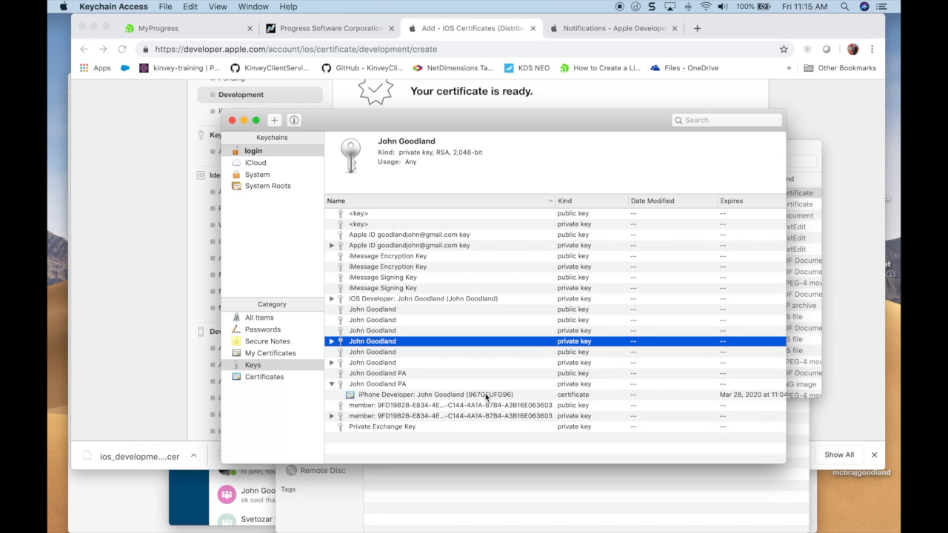
pyautogui.moveTo(787, 367); pyautogui.dragTo(831, 370)
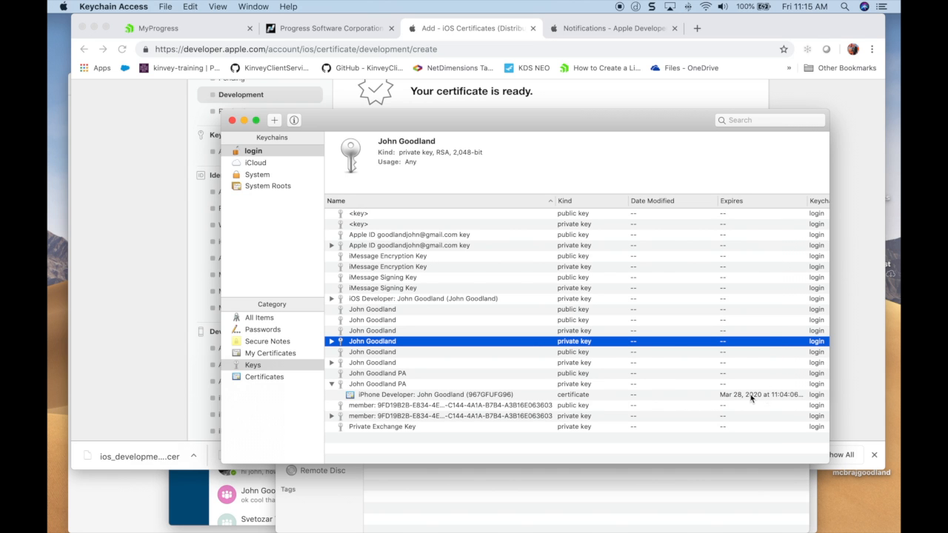
pyautogui.click(428, 395)
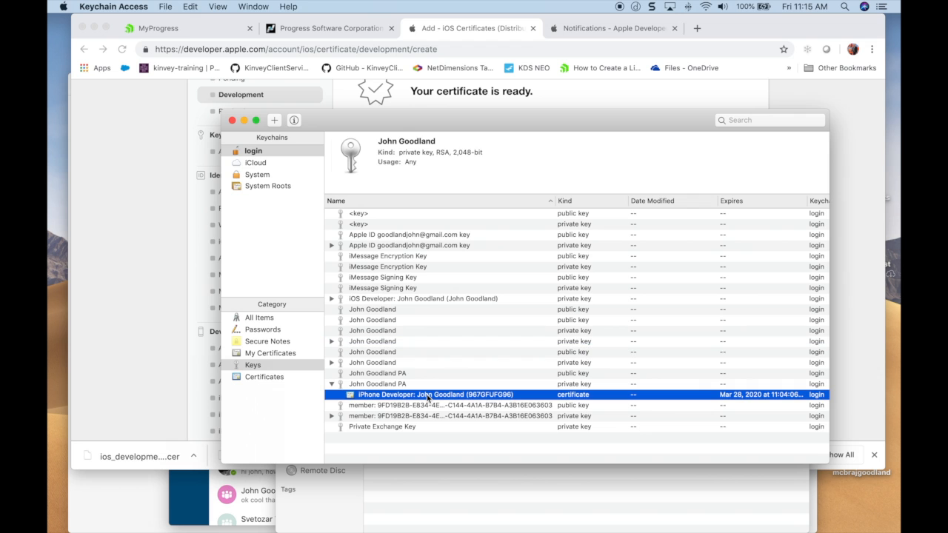
pyautogui.rightClick(427, 398)
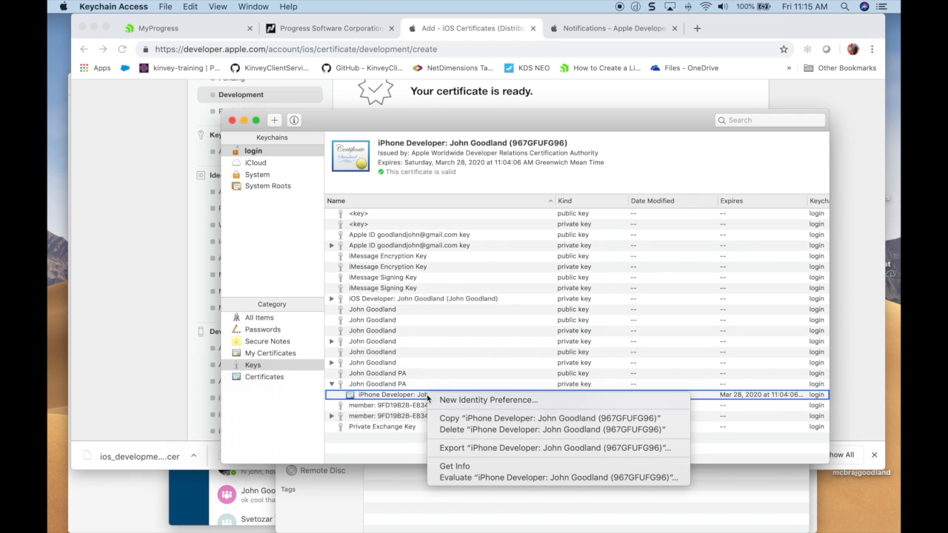
pyautogui.click(529, 447)
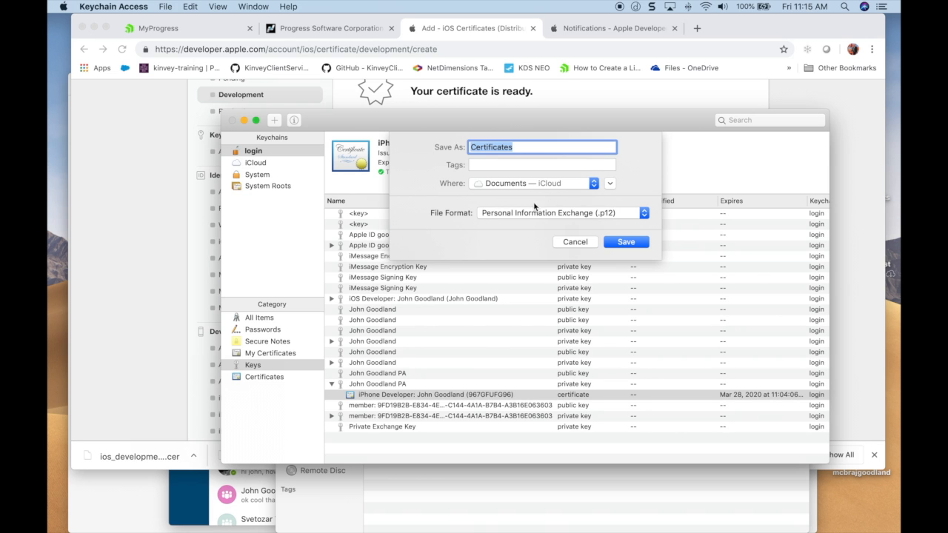
# Step: Name the exported .p12 file PushCertificates and save it in the certifications folder
pyautogui.click(469, 147)
pyautogui.write('push')
pyautogui.press('BackSpace')
pyautogui.press('BackSpace')
pyautogui.press('BackSpace')
pyautogui.press('BackSpace')
pyautogui.write('Push')
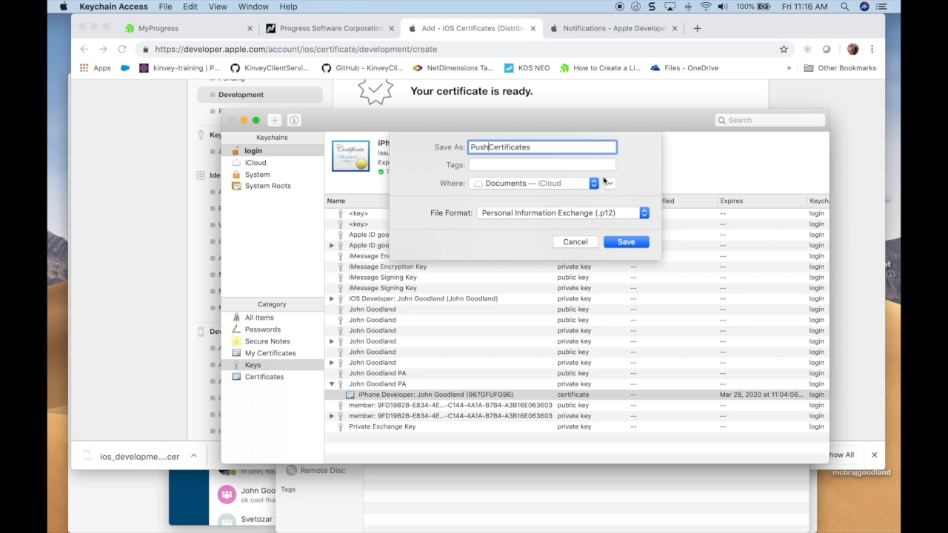
pyautogui.click(564, 185)
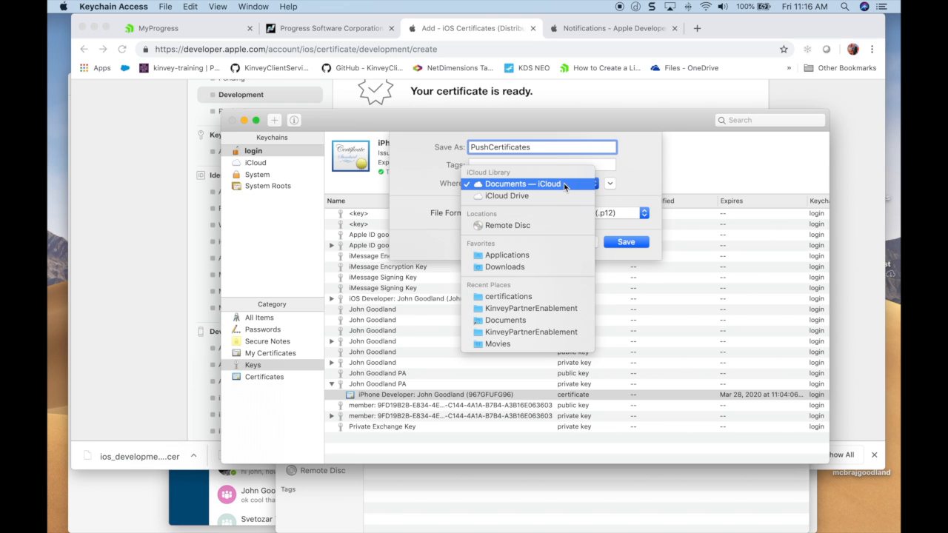
pyautogui.click(553, 300)
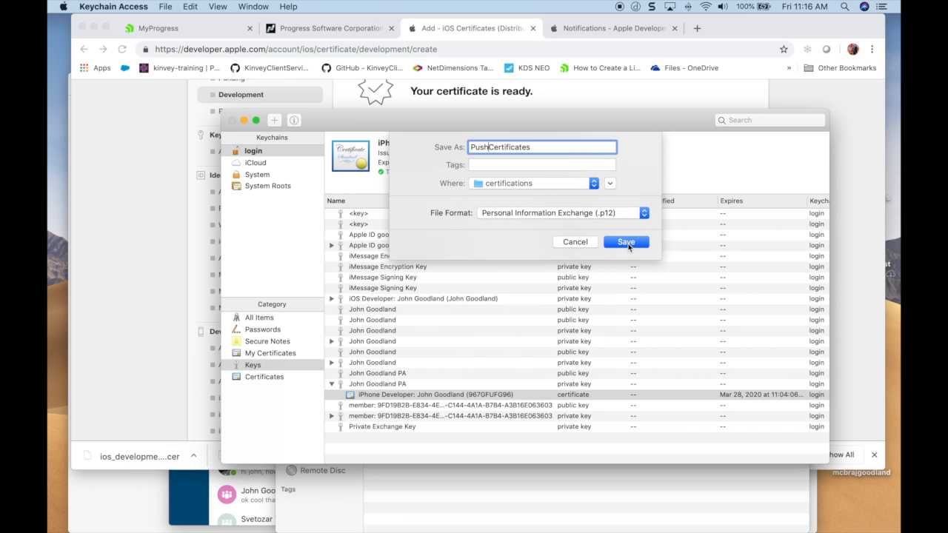
pyautogui.click(627, 243)
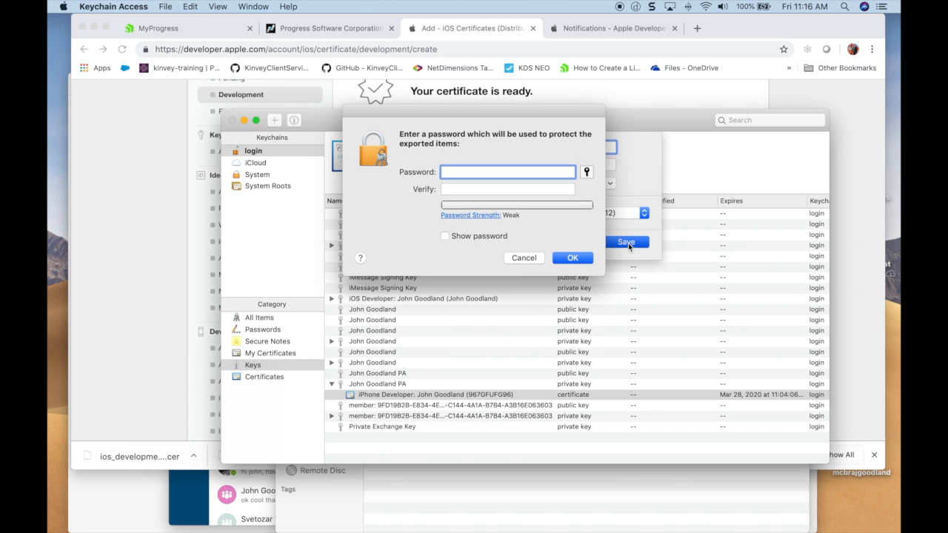
# Step: Protect the exported PushCertificates.p12 with a password, entering it in both the password and verify fields, and confirm the export
pyautogui.write('************')
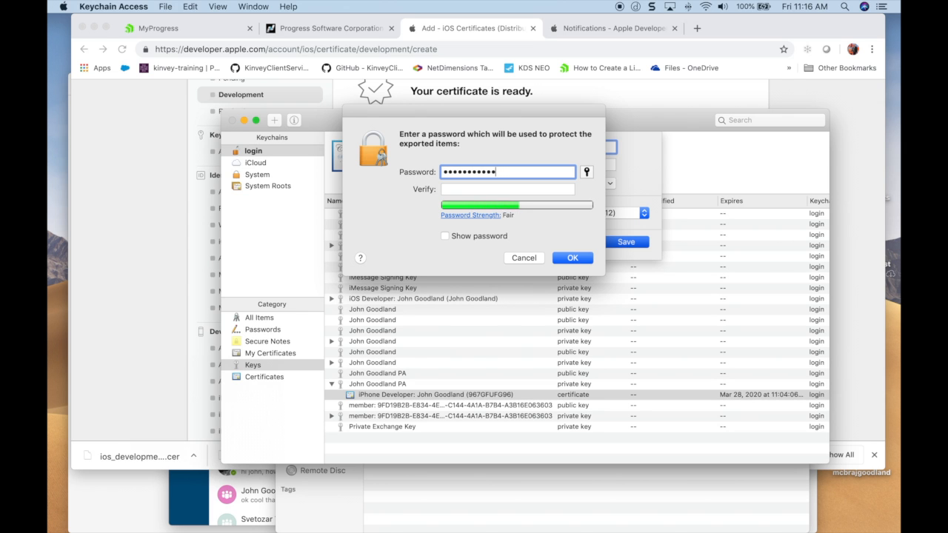
pyautogui.press('Tab')
pyautogui.write('************')
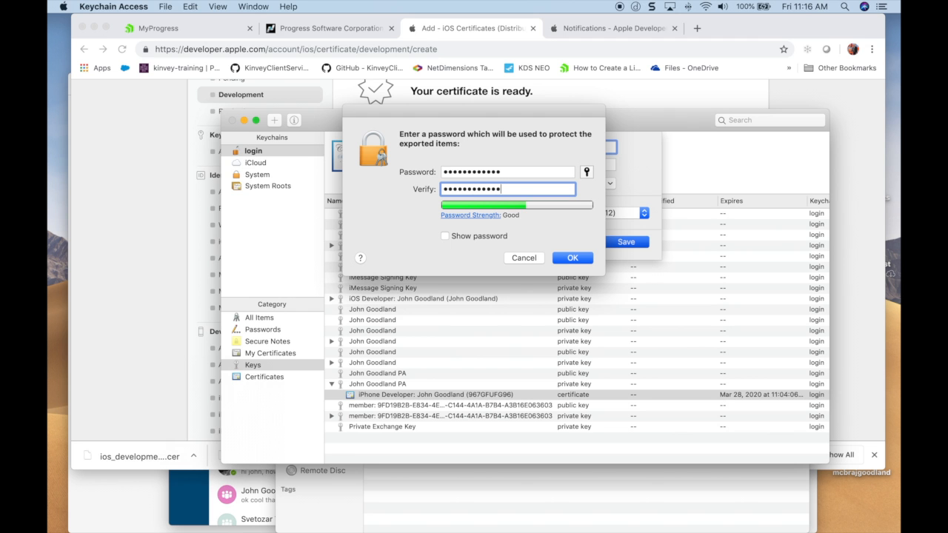
pyautogui.click(572, 257)
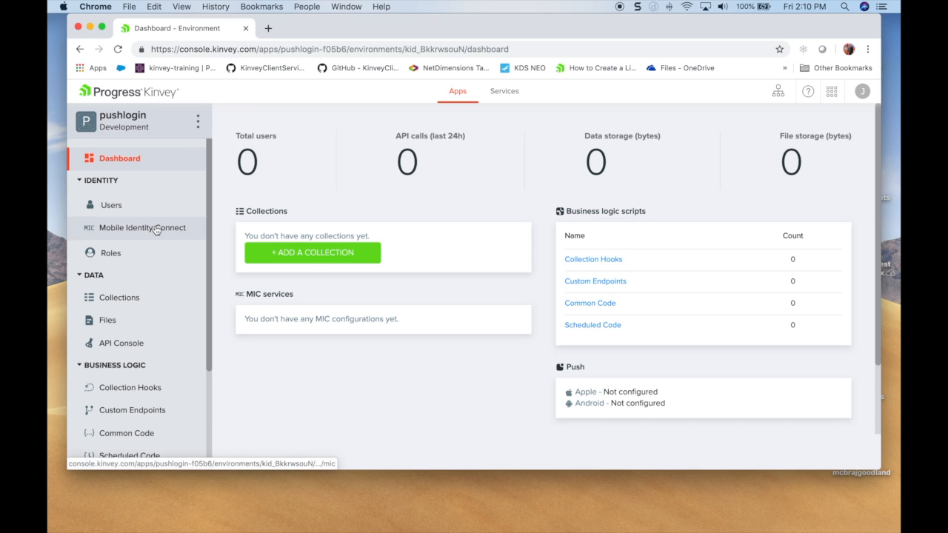
# Step: Switch to the Kinvey console in Chrome and open the push configuration of the pushlogin app's Development environment
pyautogui.scroll(-4, 157, 228)
pyautogui.scroll(-1, 156, 229)
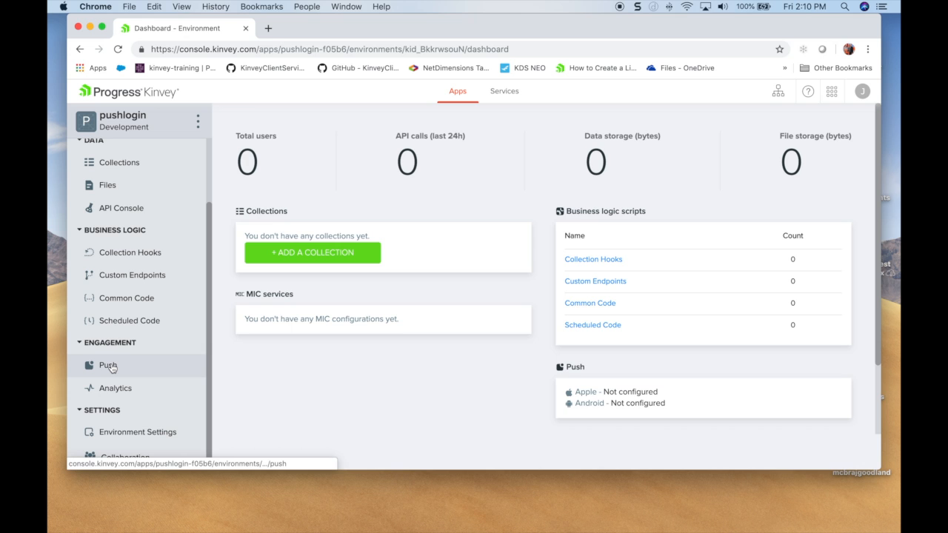
pyautogui.click(109, 366)
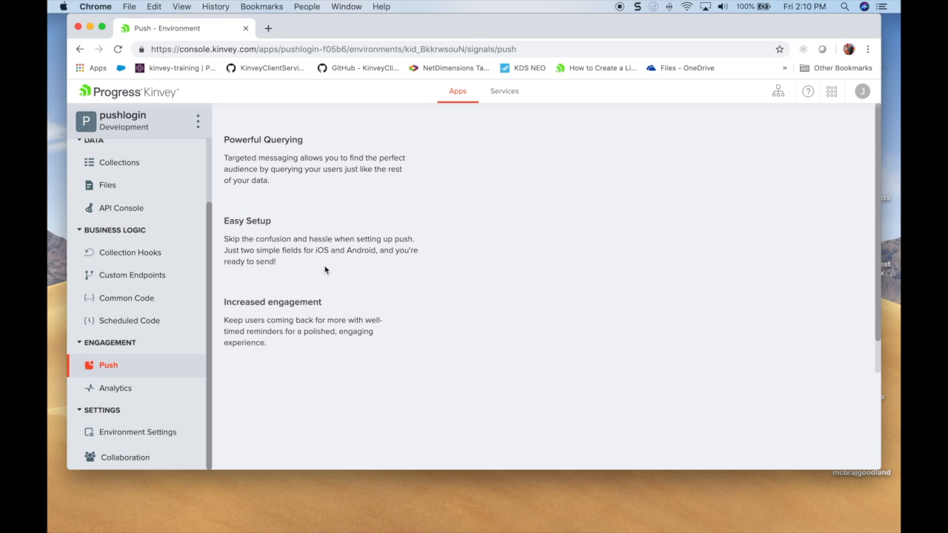
pyautogui.scroll(-1, 324, 270)
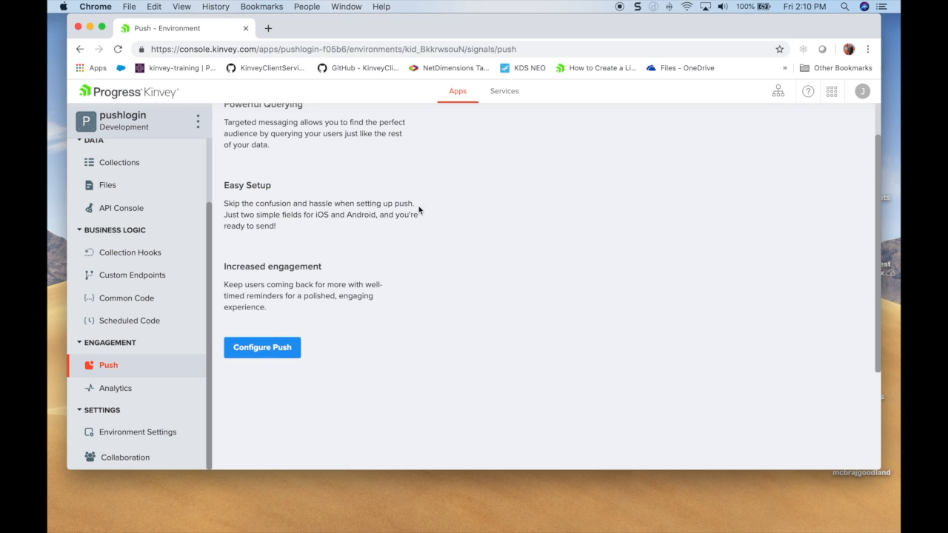
pyautogui.click(269, 349)
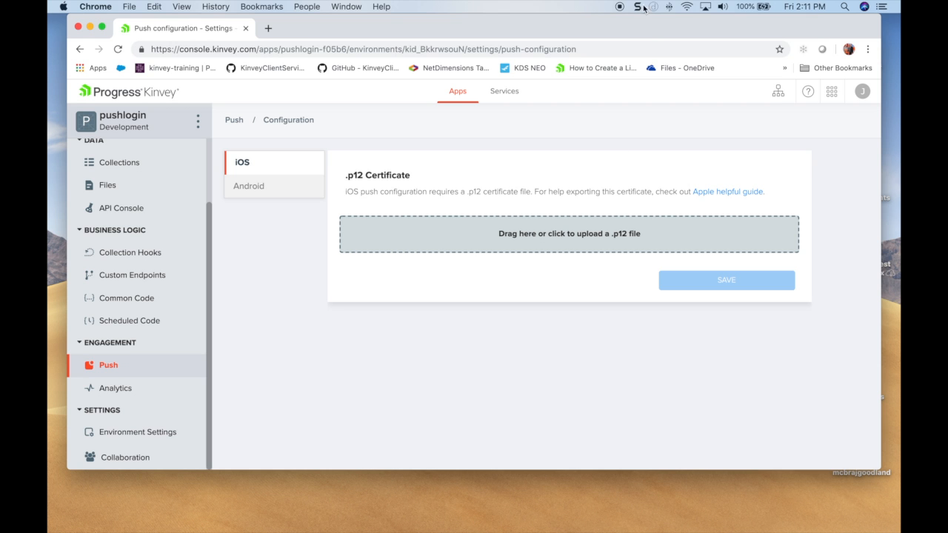
# Step: Add PushCertificates.p12 from the certifications folder in Finder to the .p12 upload area of Kinvey's iOS push configuration
pyautogui.moveTo(616, 28); pyautogui.dragTo(576, 106)
pyautogui.click(600, 46)
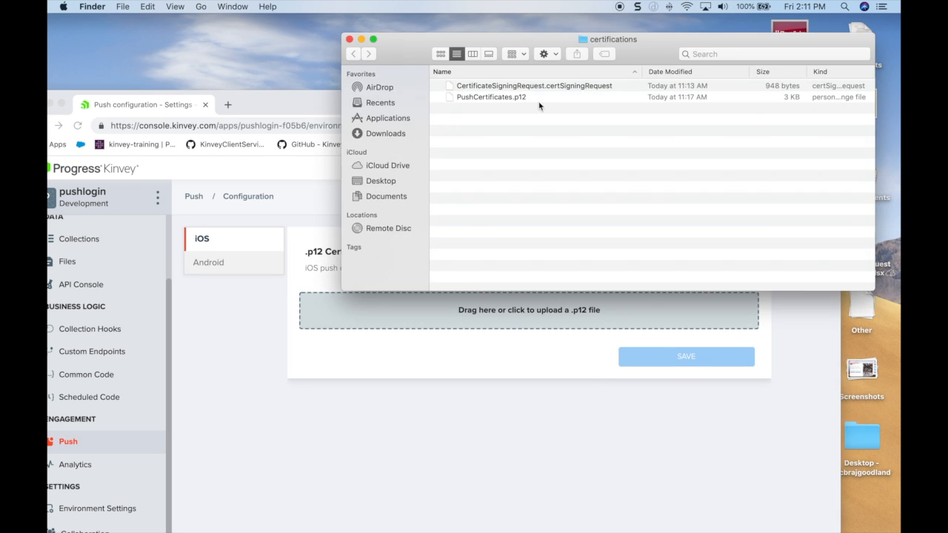
pyautogui.moveTo(491, 96); pyautogui.dragTo(530, 311)
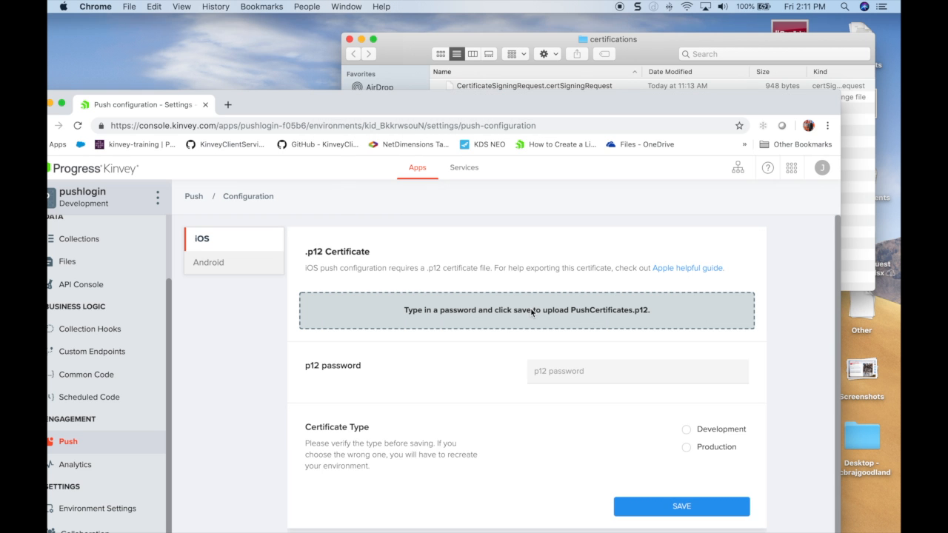
pyautogui.moveTo(543, 108); pyautogui.dragTo(537, 19)
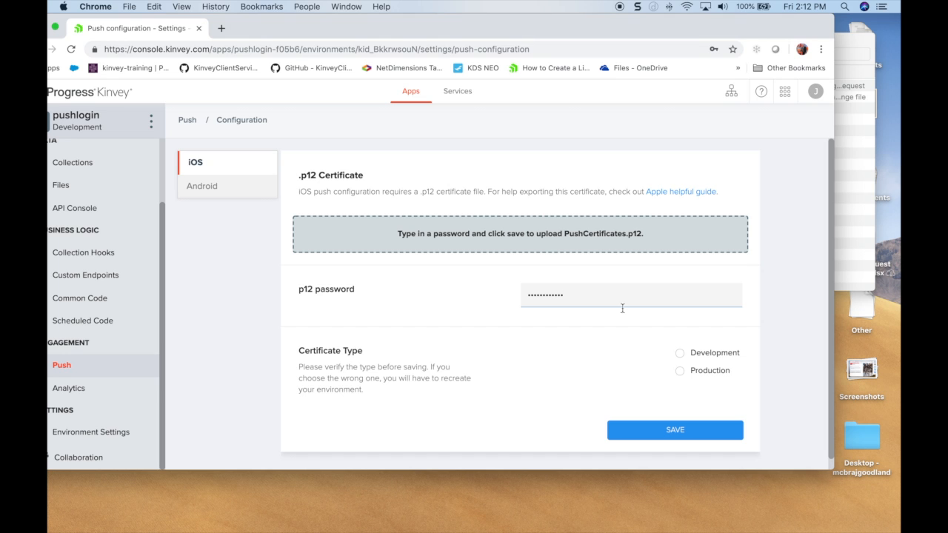
# Step: Save the iOS push configuration with the p12 password and the Development certificate type, and return to the environment's dashboard
pyautogui.click(679, 356)
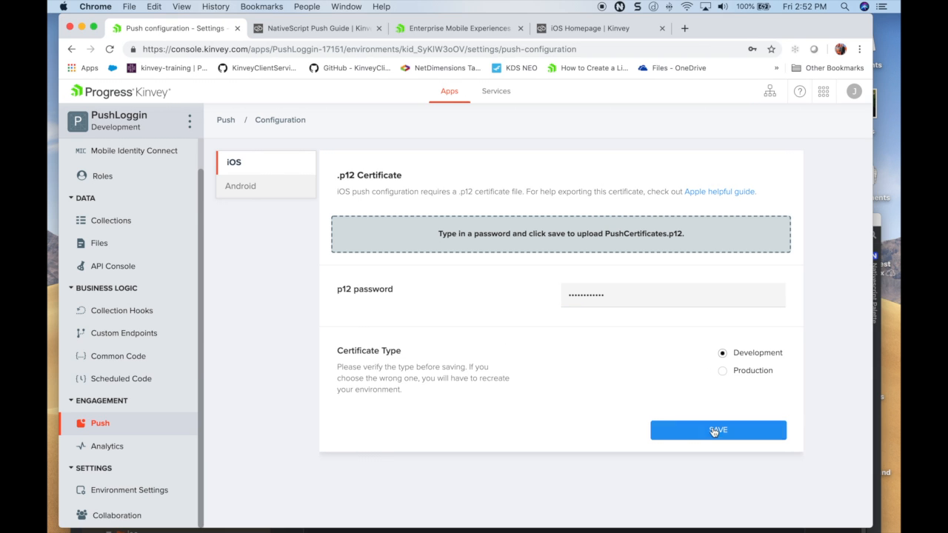
pyautogui.click(714, 431)
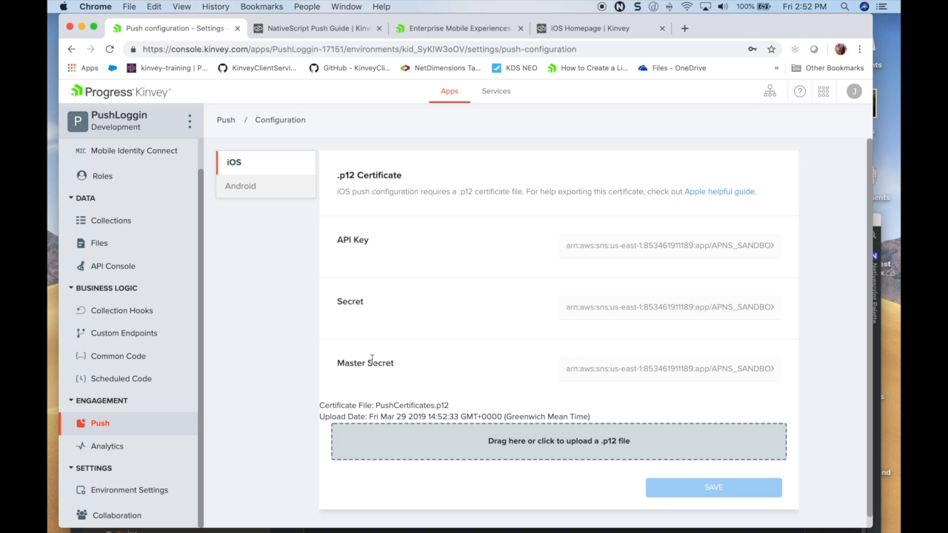
pyautogui.scroll(3, 123, 222)
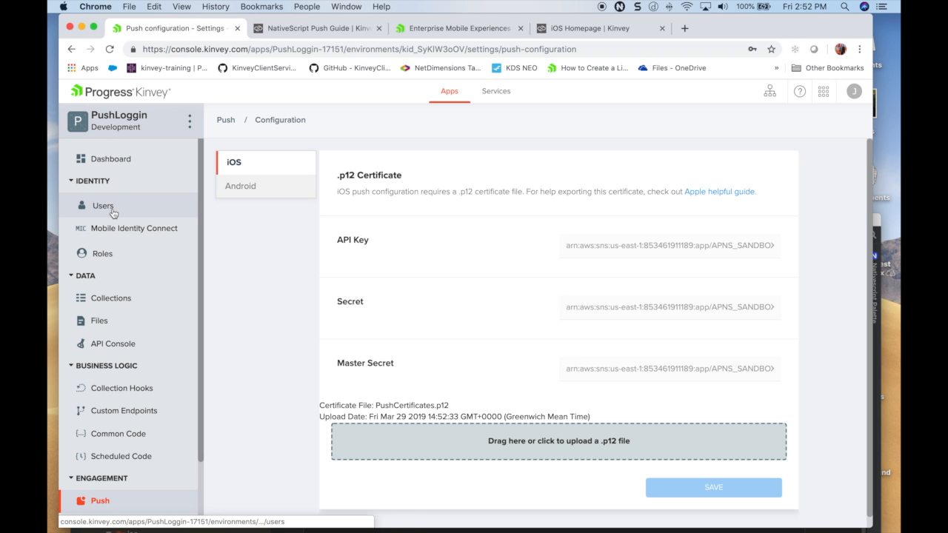
pyautogui.click(113, 160)
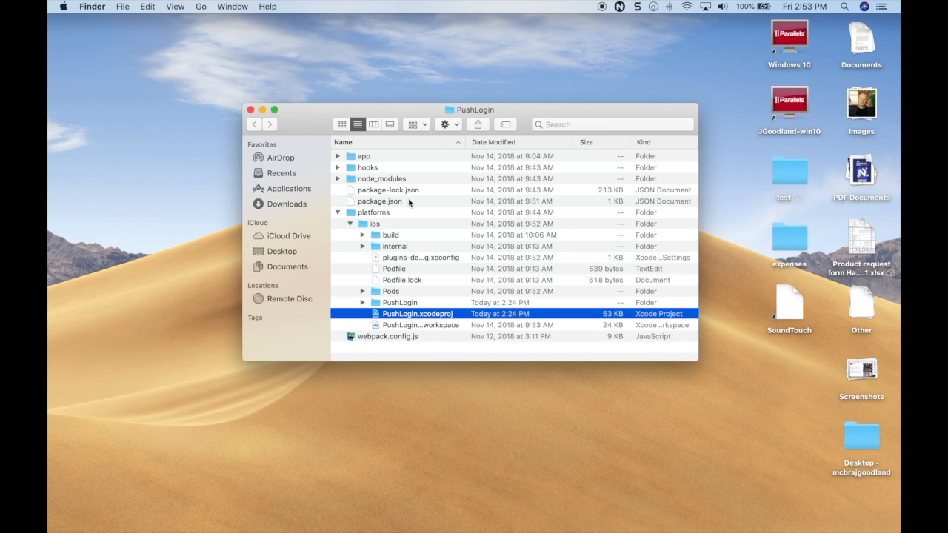
# Step: Open PushLogin.xcodeproj from the platforms/ios folder in Xcode and review the project's capabilities, including Background Modes
pyautogui.doubleClick(403, 318)
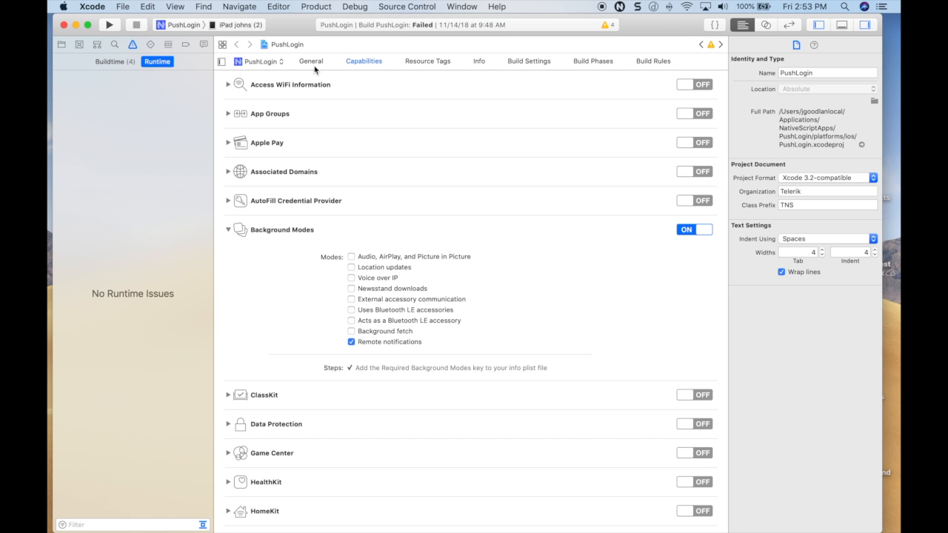
pyautogui.click(360, 62)
pyautogui.scroll(-10, 384, 180)
pyautogui.scroll(-8, 384, 180)
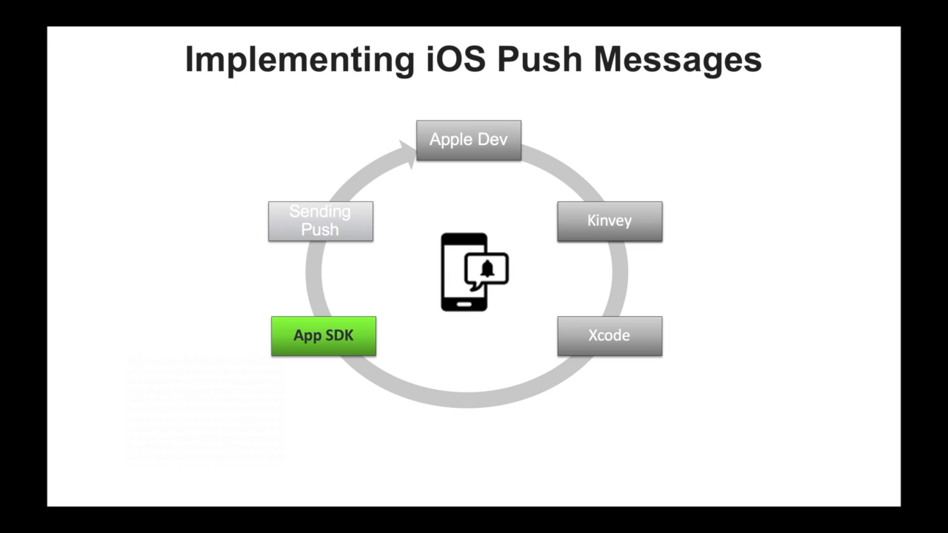
pyautogui.press('Right')
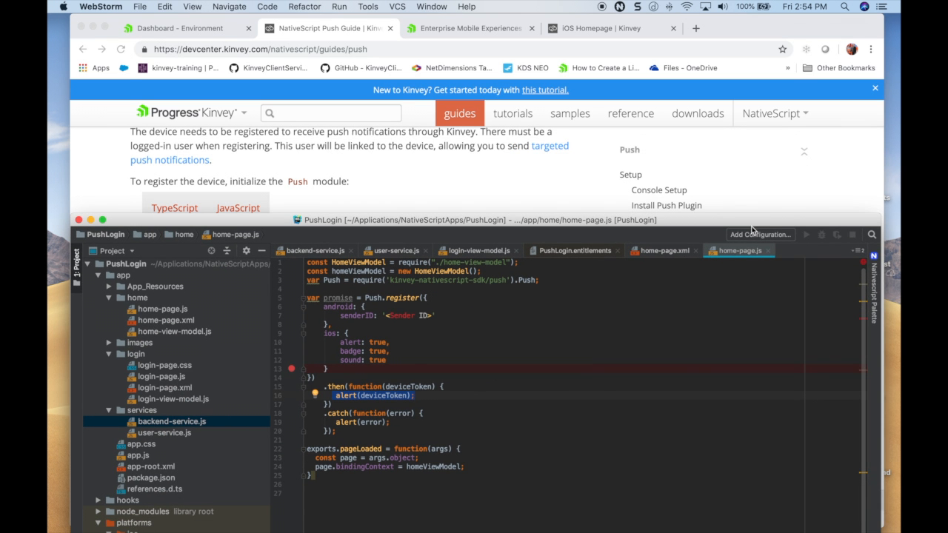
# Step: Examine the Push.register call and its then and catch handlers in home-page.js in WebStorm
pyautogui.moveTo(753, 212); pyautogui.dragTo(745, 15)
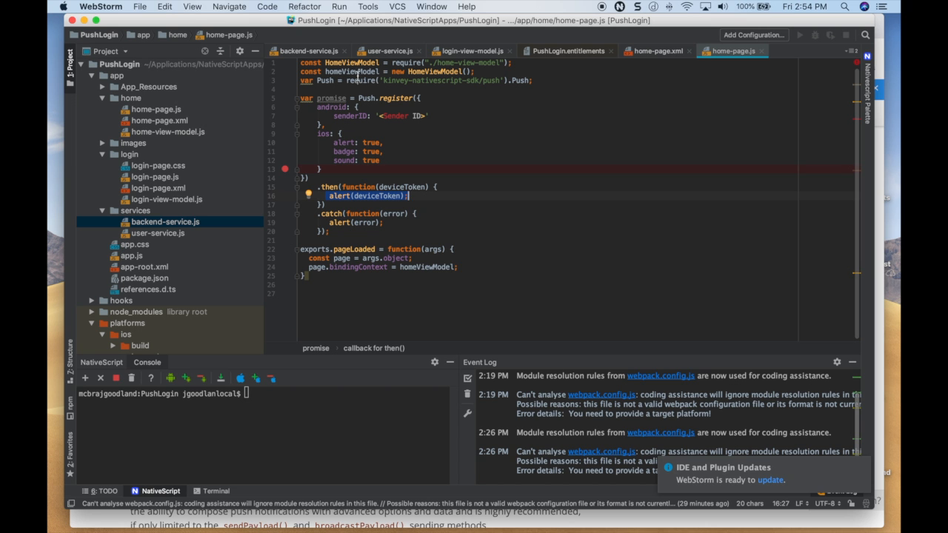
pyautogui.moveTo(377, 21)
pyautogui.mouseDown()
pyautogui.moveTo(378, 85)
pyautogui.moveTo(495, 352)
pyautogui.moveTo(338, 17)
pyautogui.moveTo(367, 14)
pyautogui.mouseUp()
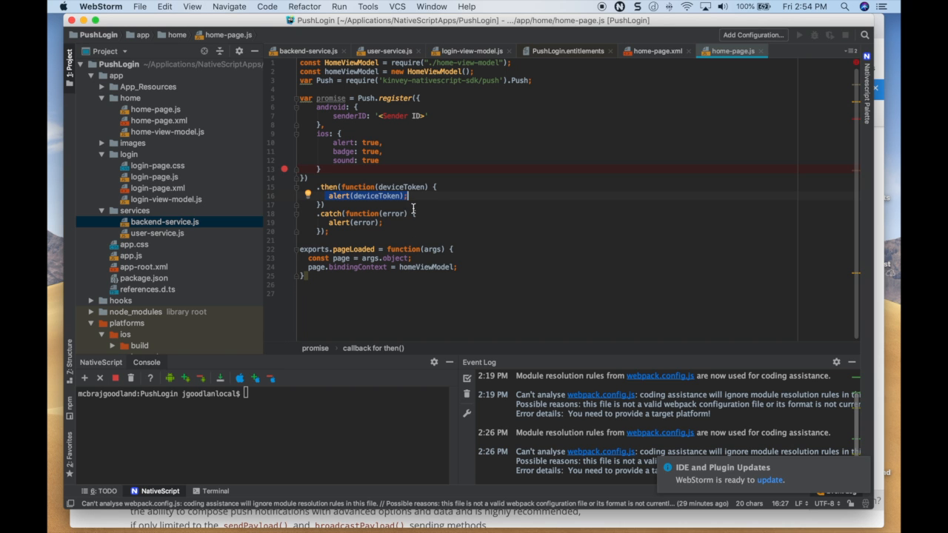
pyautogui.click(478, 219)
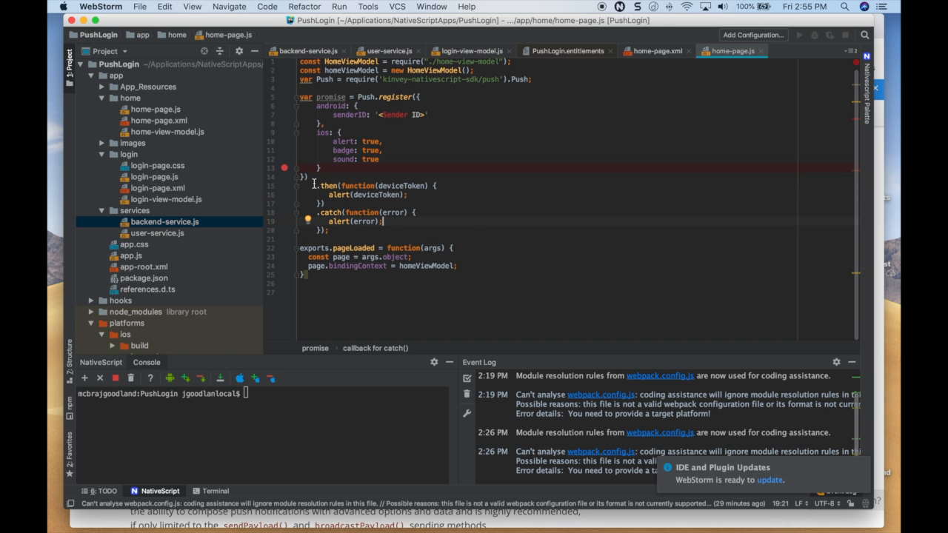
pyautogui.moveTo(311, 184); pyautogui.dragTo(367, 208)
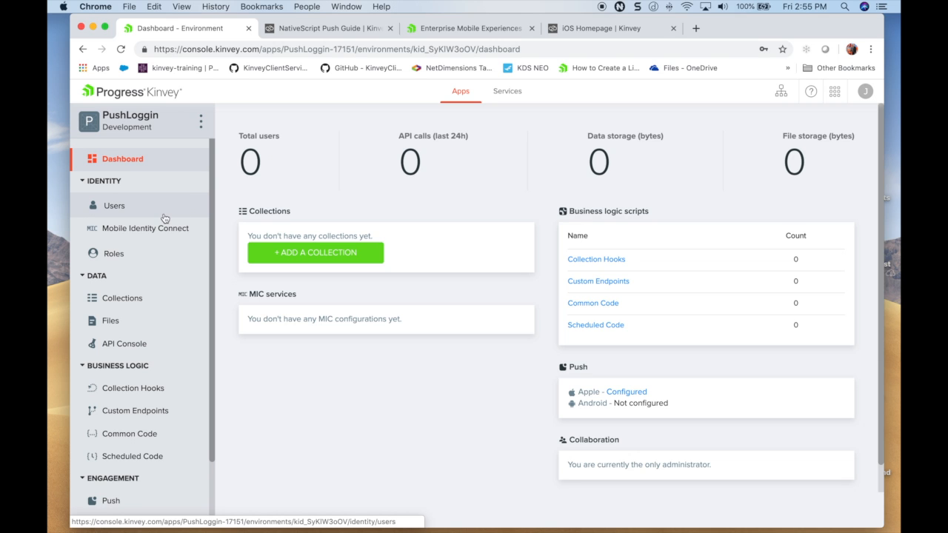
# Step: Switch to PushLoggin's Push page in the Kinvey console and send the notification "20% off this weekend!" without any conditions
pyautogui.scroll(-3, 164, 218)
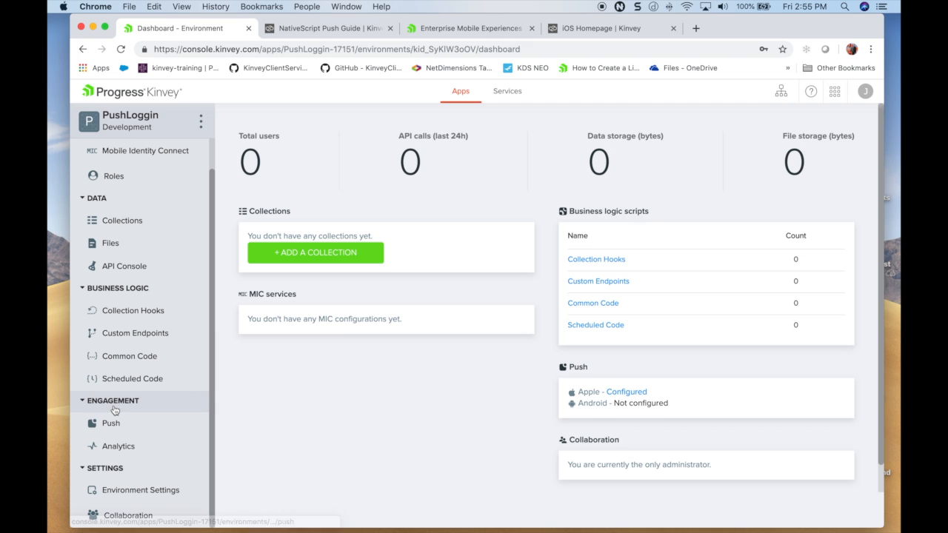
pyautogui.click(113, 427)
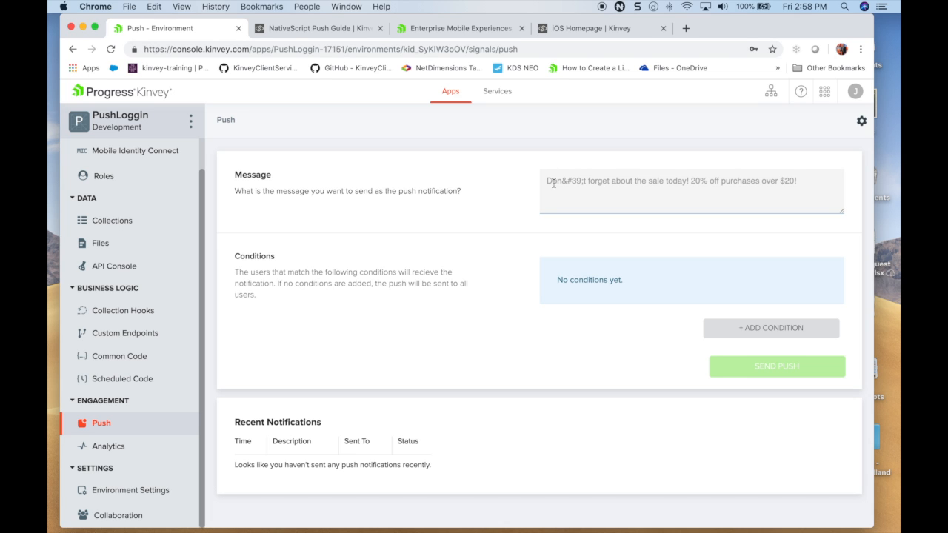
pyautogui.write('20% off this weekend!')
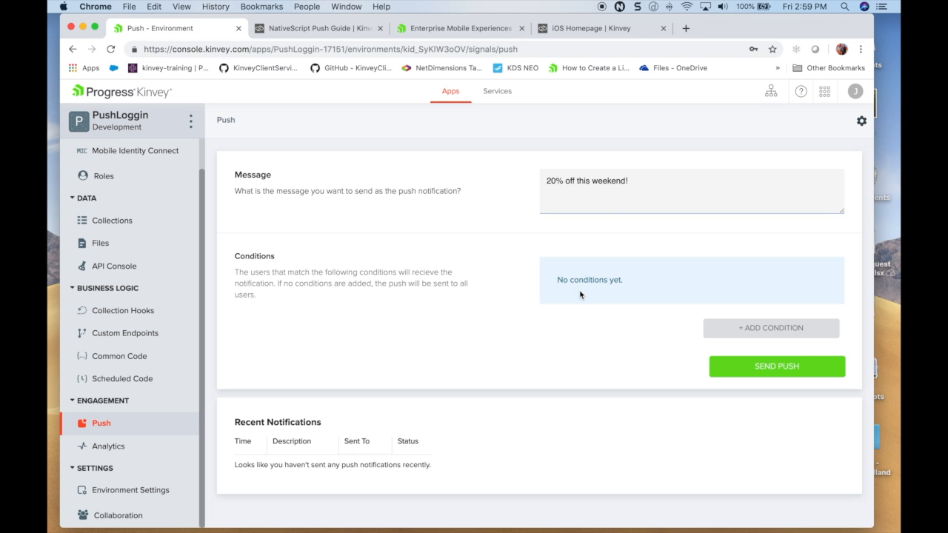
pyautogui.click(765, 369)
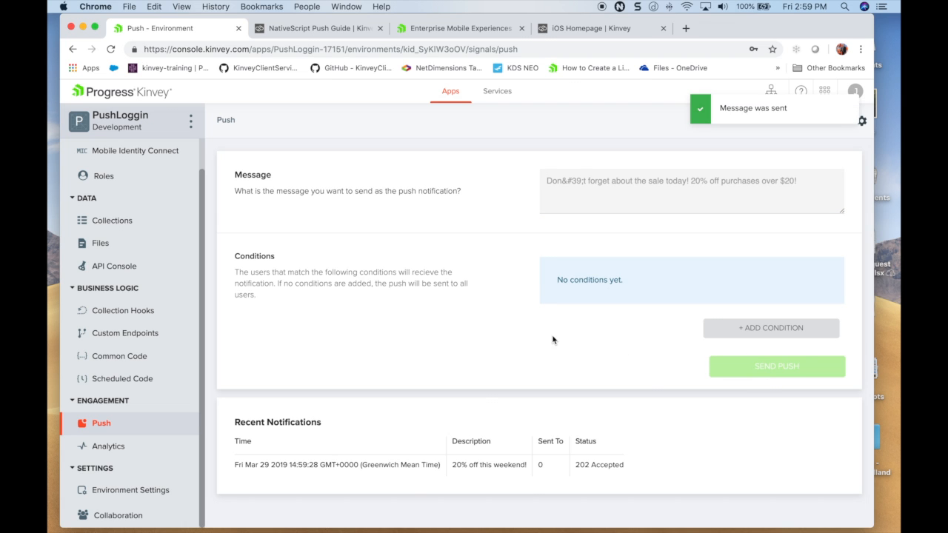